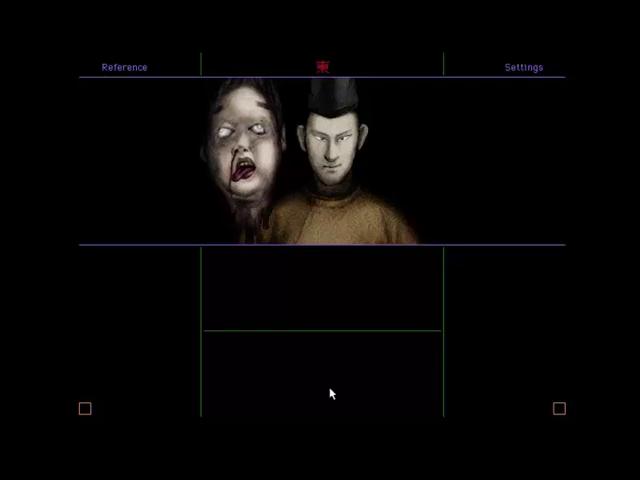
Confront the ghostly couple by using the Sutra from the inventory
click(241, 160)
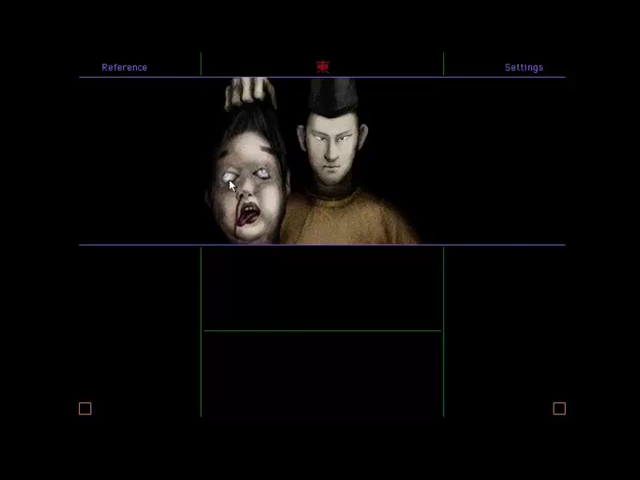
click(327, 388)
click(326, 404)
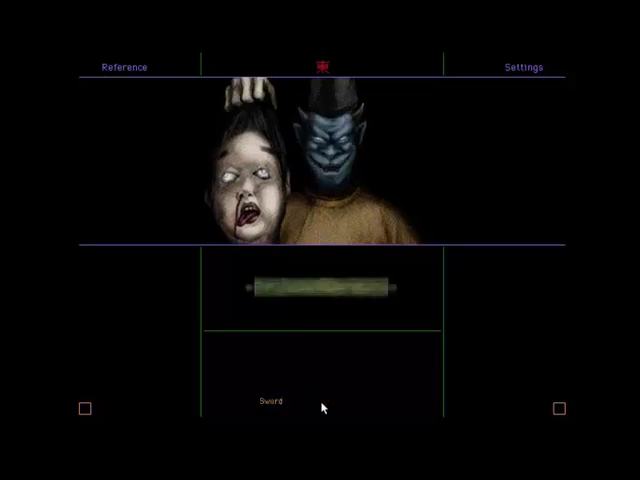
click(328, 292)
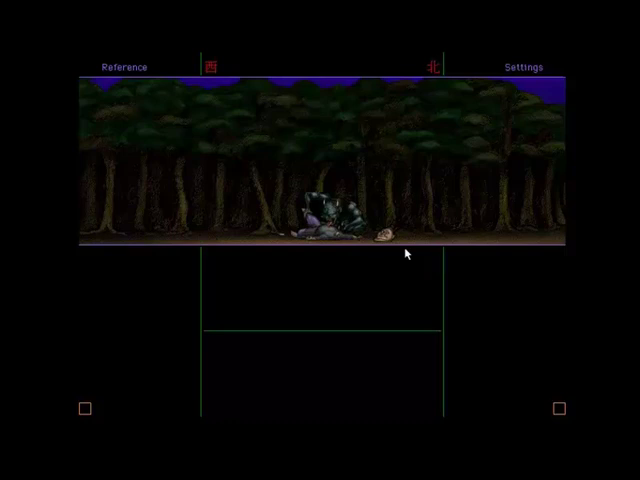
Approach the forest figures and fight the horned demon with the Sword
click(327, 228)
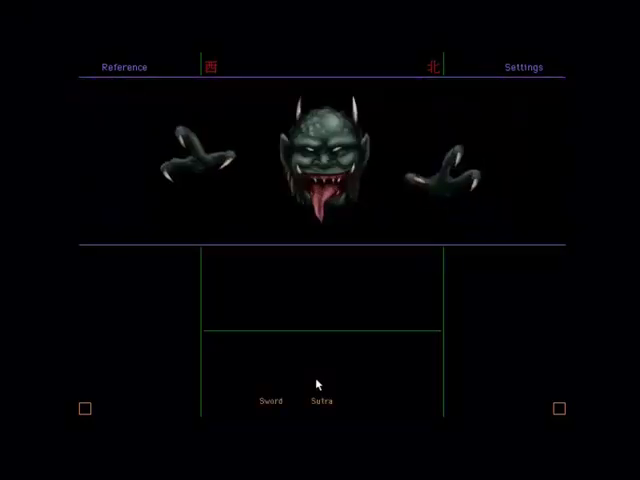
click(272, 402)
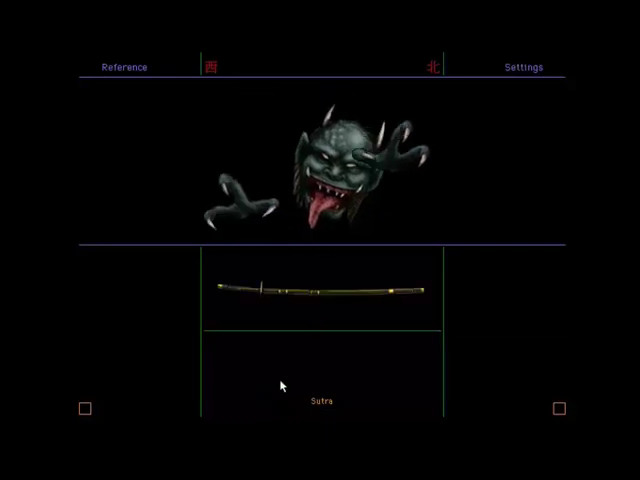
click(313, 290)
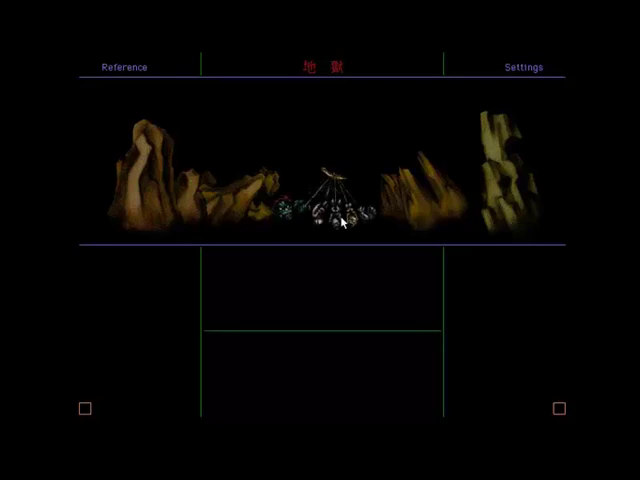
View the hell torture painting among the rocks, then move on past it
click(342, 224)
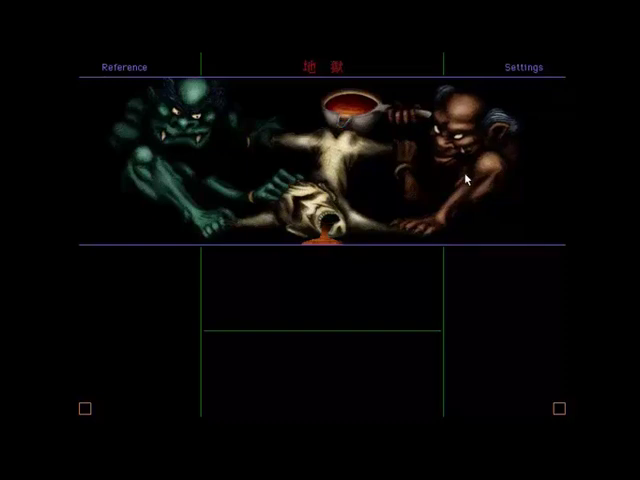
click(473, 208)
click(483, 200)
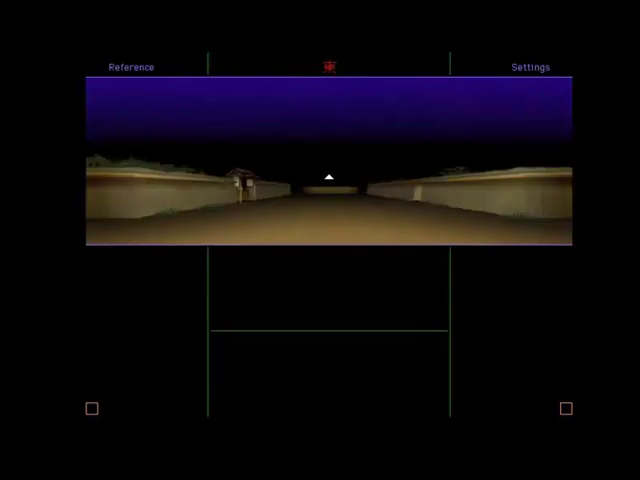
Walk ahead from the night street onto the country road with the funeral procession
click(287, 181)
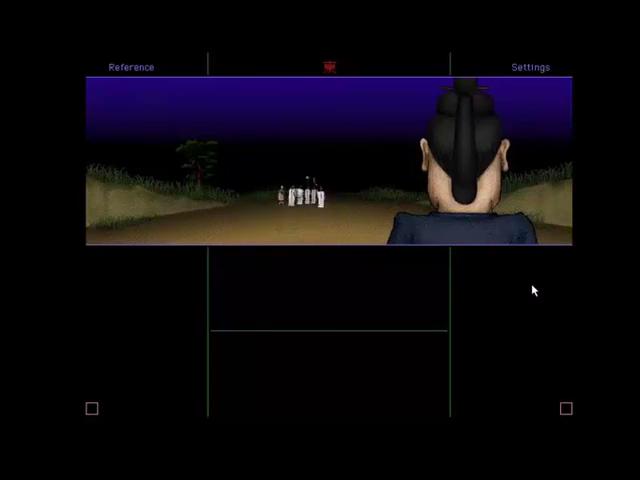
Talk to the watching man and answer YES when asked if the dead have souls
click(460, 160)
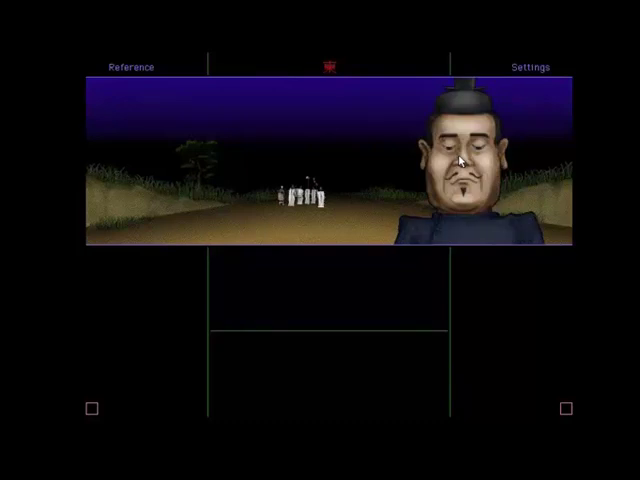
click(479, 278)
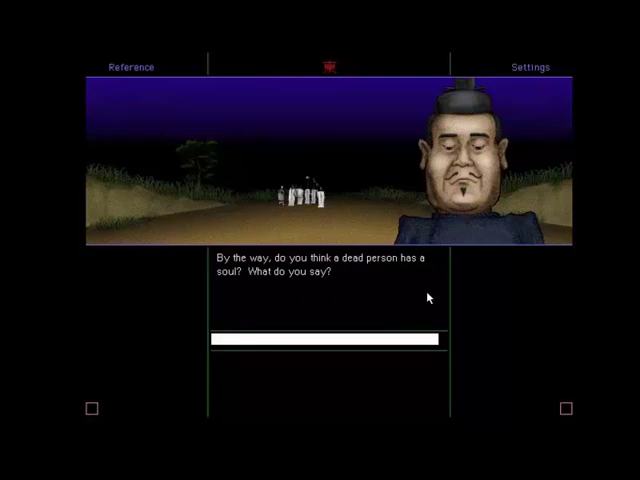
click(342, 340)
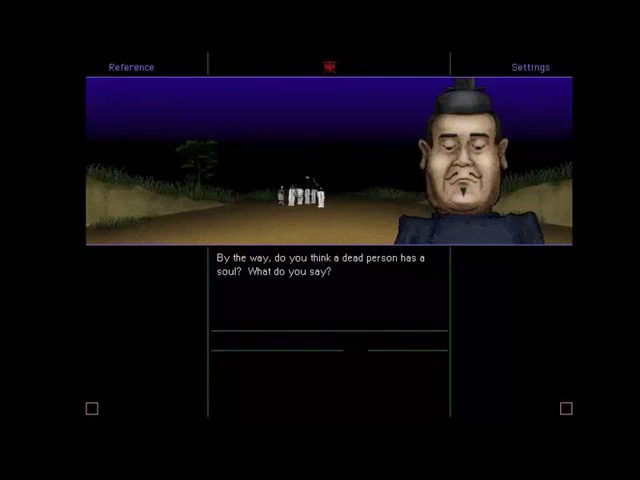
text(YES)
key(Return)
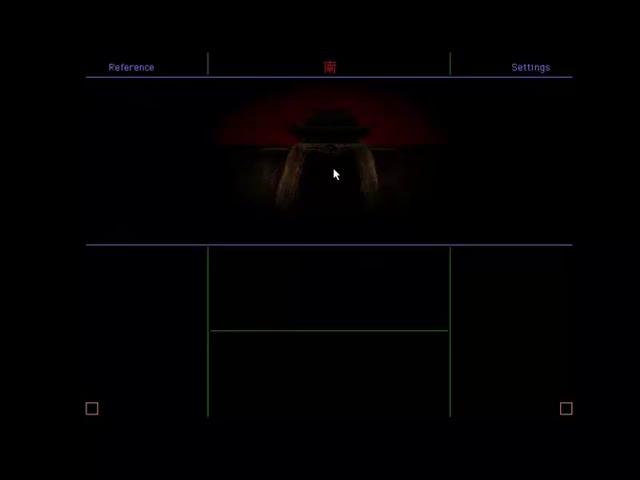
Advance through the wailing faces and the oni dragging a soul
click(329, 192)
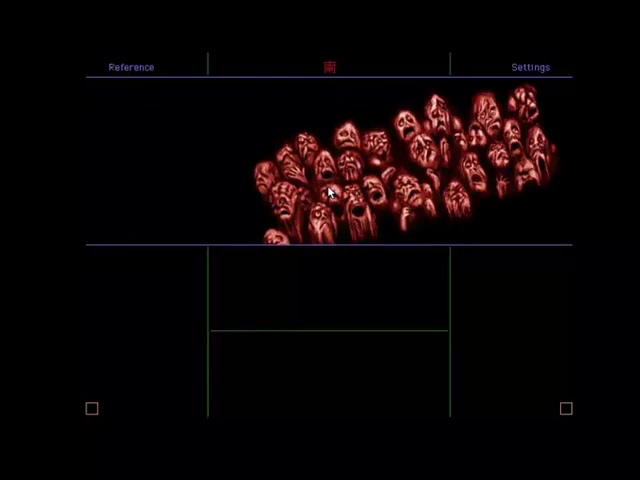
click(329, 192)
click(268, 195)
click(248, 193)
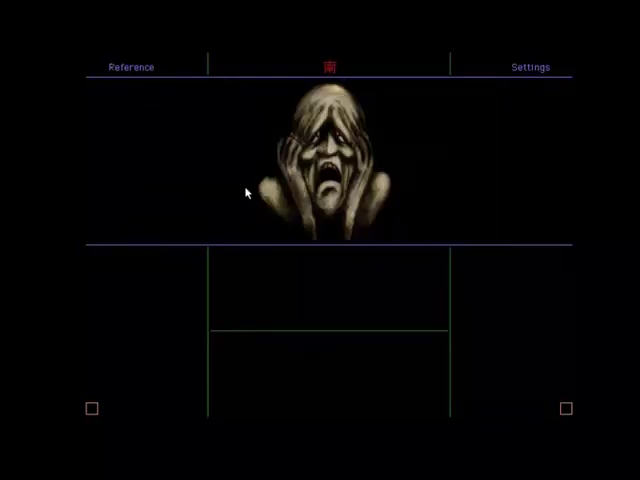
click(378, 198)
click(385, 235)
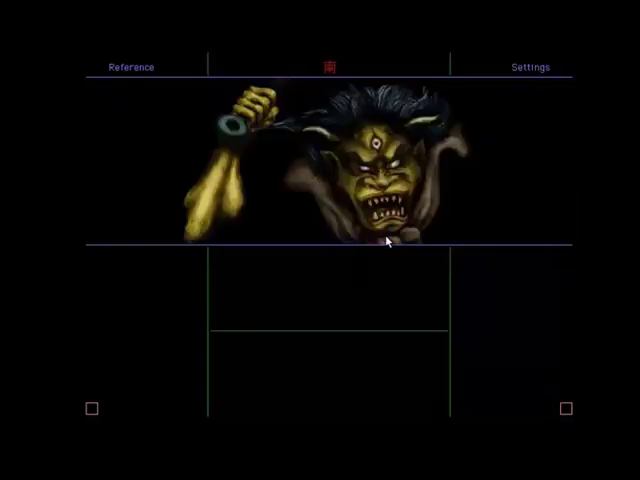
click(387, 241)
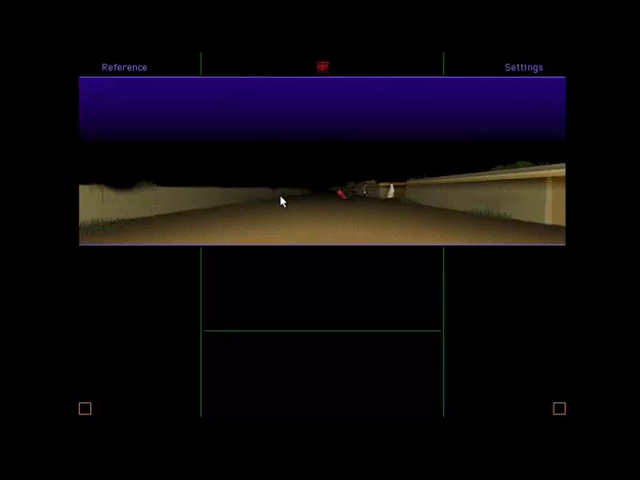
Walk further down the street and open the Reference entry on Fujiwara no Michinaga
click(324, 188)
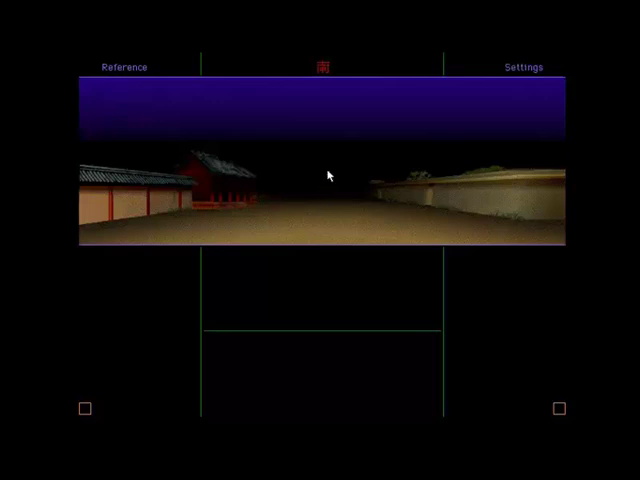
click(130, 67)
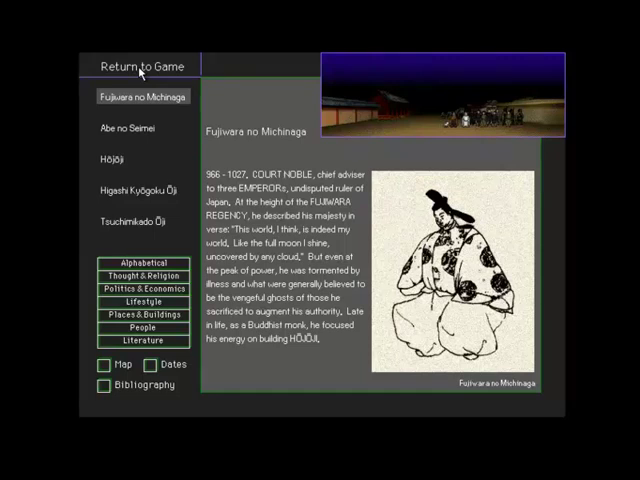
Browse Abe no Seimei, Hōjōji, Higashi Kyōgoku Ōji and Tsuchimikado Ōji, then exit Reference
click(155, 129)
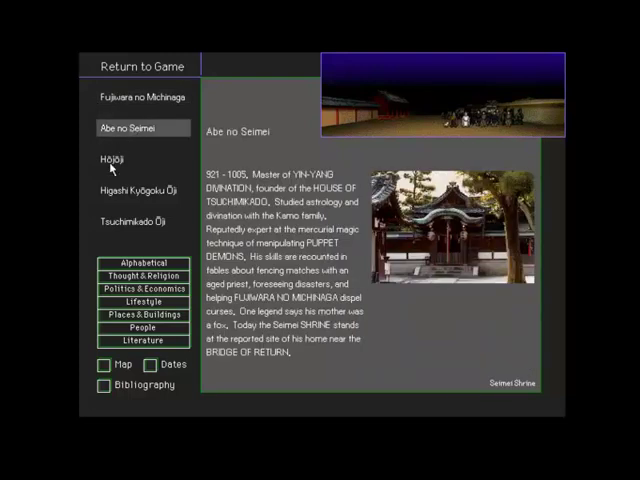
click(112, 162)
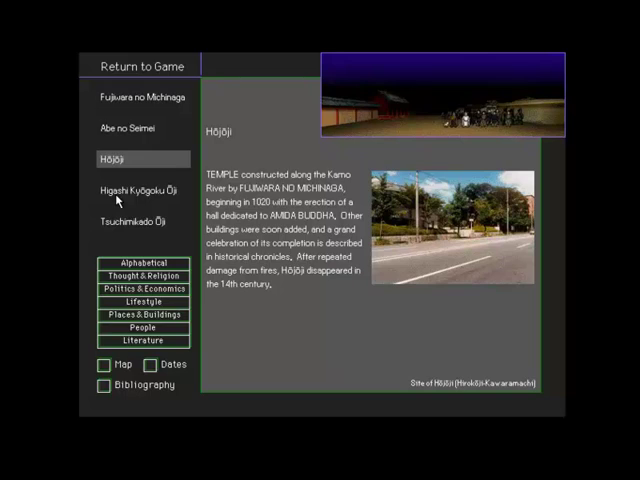
click(117, 193)
click(126, 221)
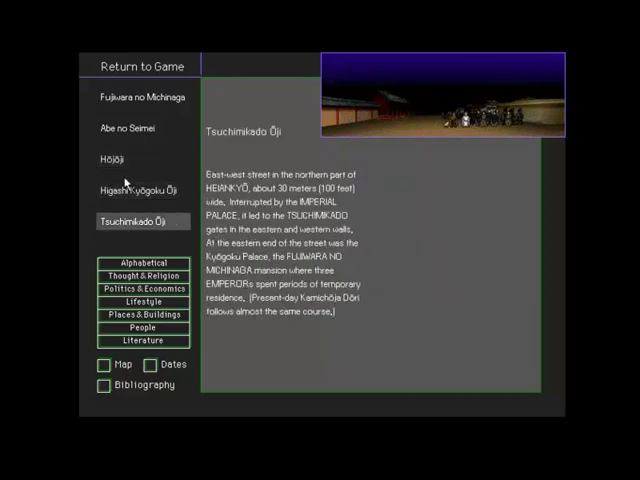
click(141, 70)
Turn and walk through the streets to the south-facing canal street
click(320, 193)
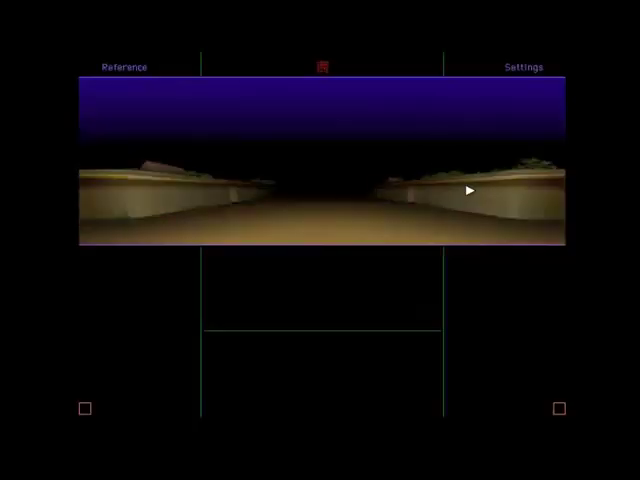
click(467, 208)
click(363, 193)
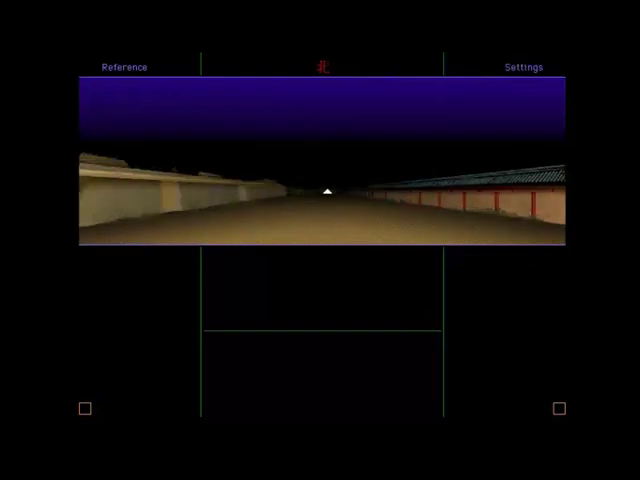
click(135, 160)
click(273, 186)
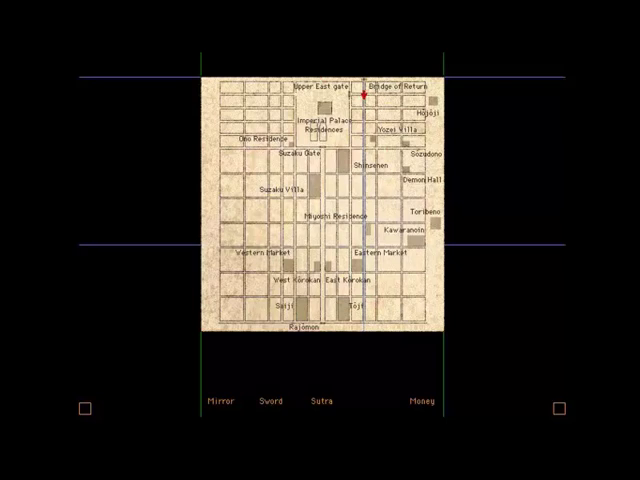
Close the Heian-kyō map to return to the canal street view
click(364, 95)
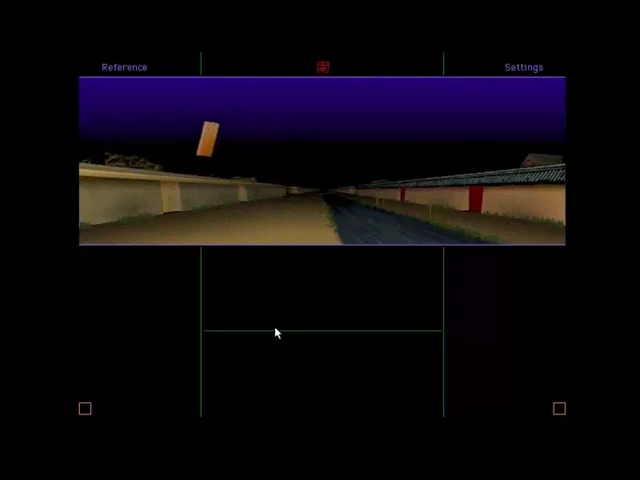
Brandish the katana so the flying wooden plank vanishes from the canal street
click(270, 405)
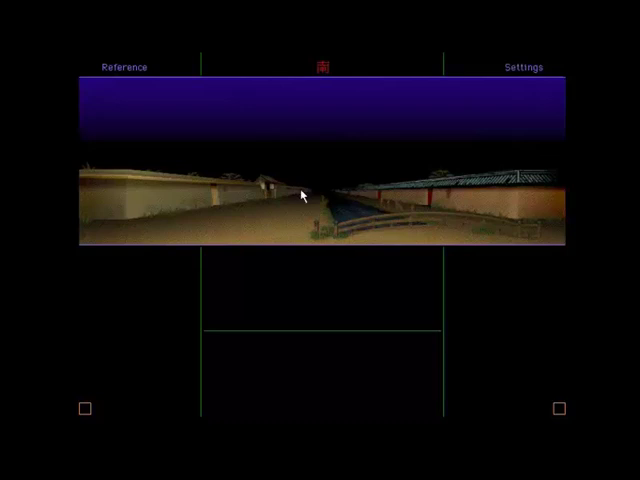
Walk down the canal road past thatched houses to the two men and bound woman
click(301, 196)
click(301, 191)
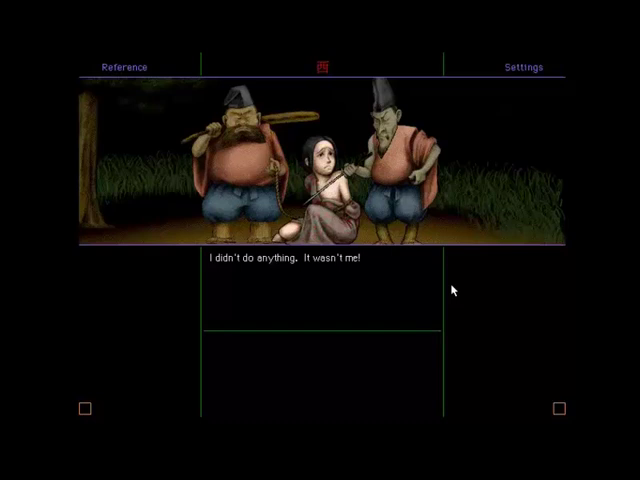
Hear the captors demand money and mention the police, and the woman deny wrongdoing
click(452, 290)
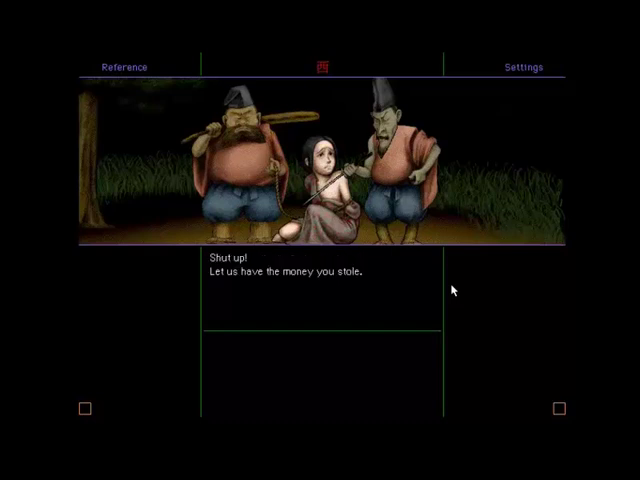
click(452, 290)
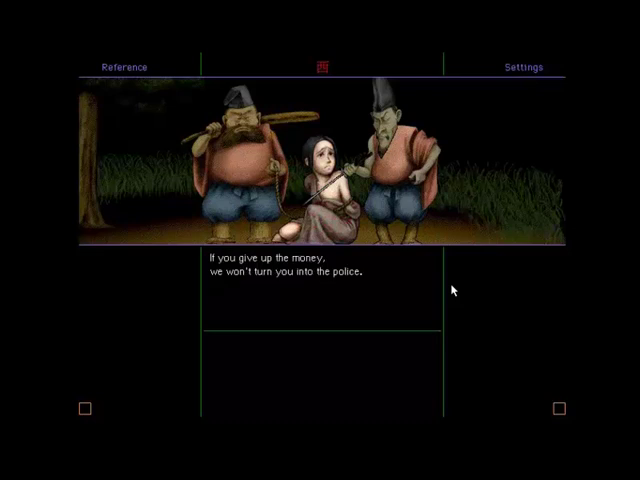
click(452, 290)
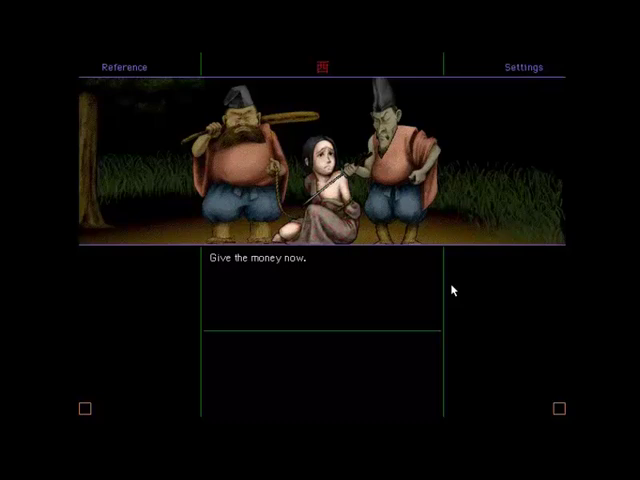
click(452, 290)
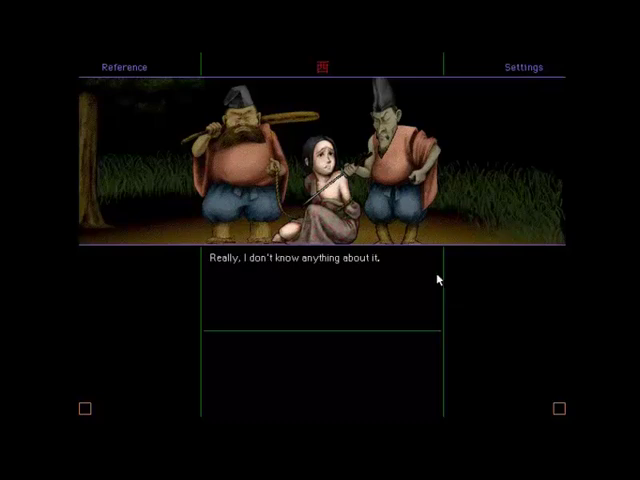
Hear the death threat and her plea, then start answering the men's challenge
click(465, 279)
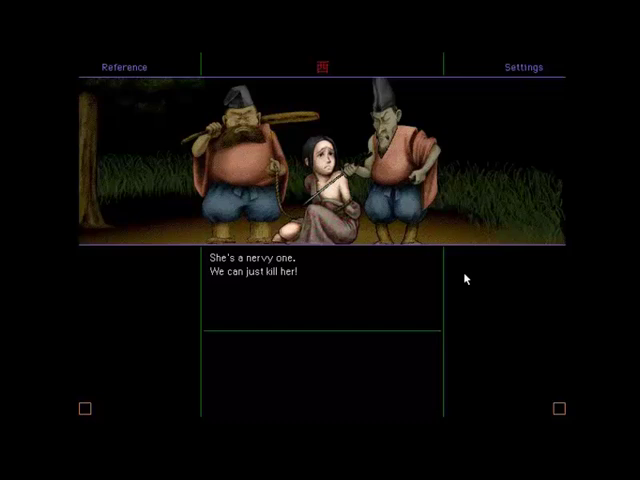
click(465, 279)
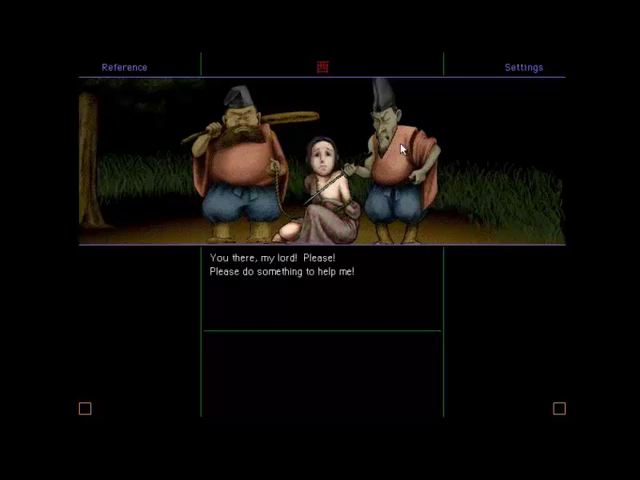
click(464, 281)
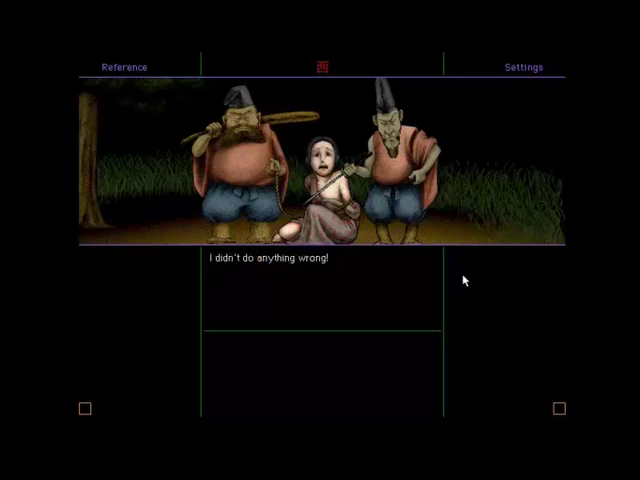
click(464, 281)
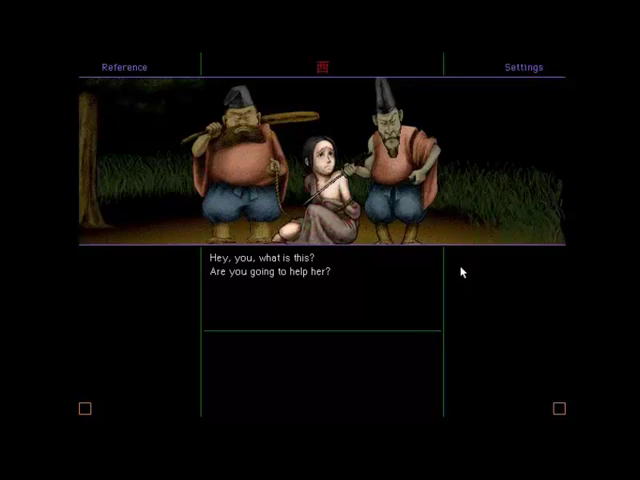
click(289, 352)
text(Y)
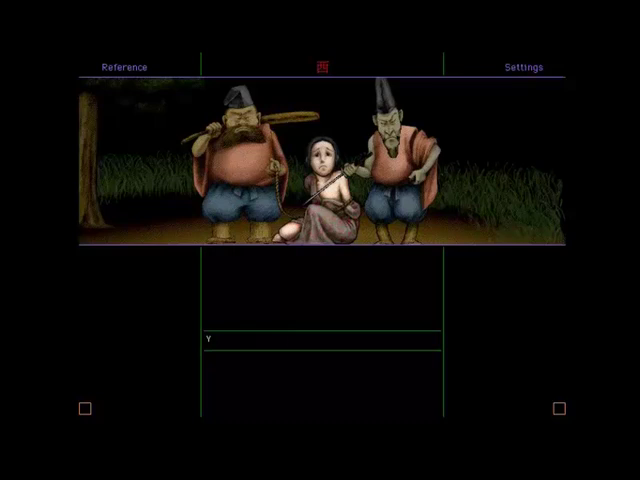
Answer yes to the captors' question of whether you will help the woman
key(Return)
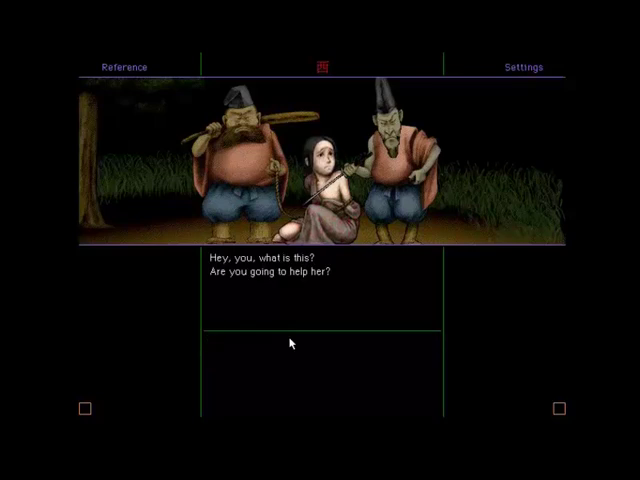
click(289, 343)
text(Y)
key(Return)
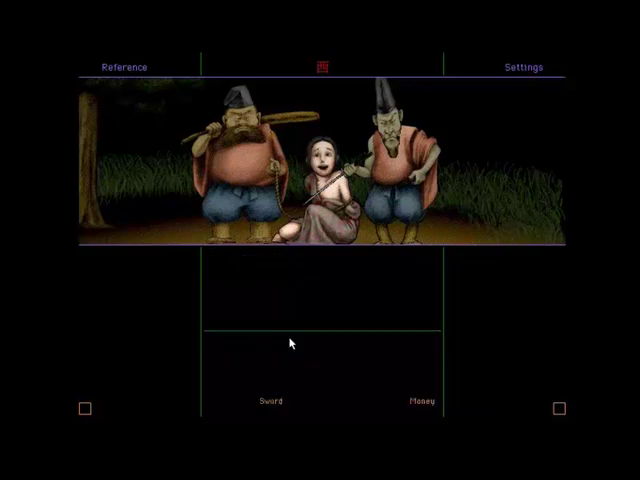
Draw the sword on the two captors and watch them flee
click(271, 402)
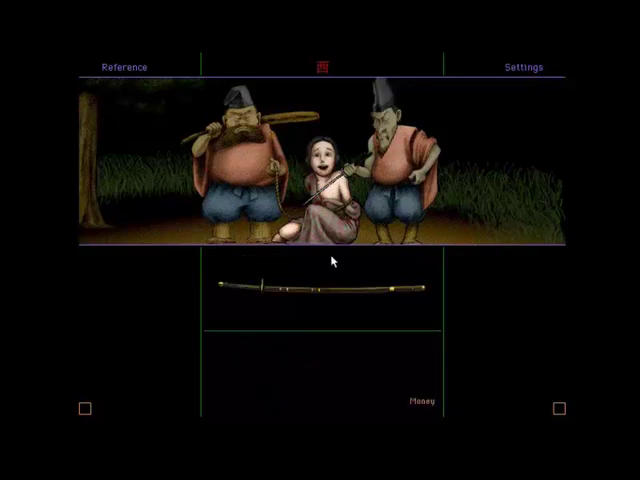
click(328, 297)
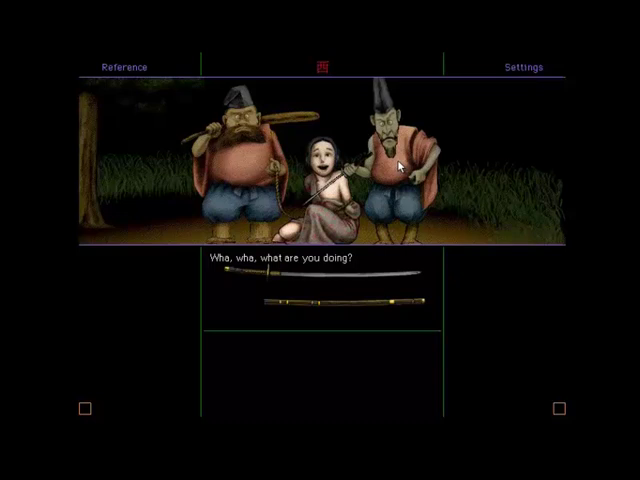
click(444, 230)
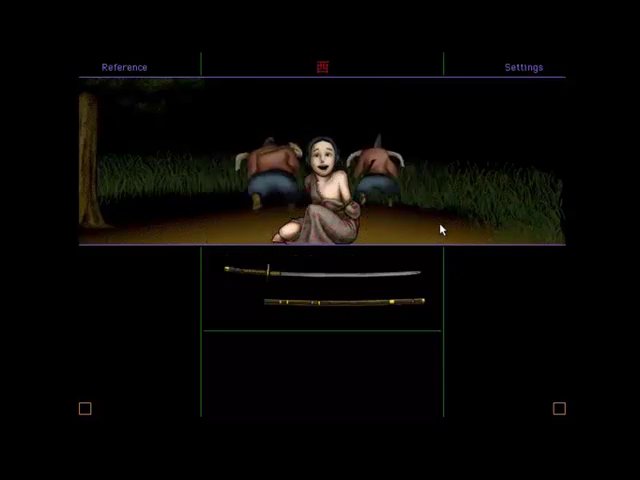
Hear the freed woman's thanks and her offer of lodging and guidance in the capital
click(327, 183)
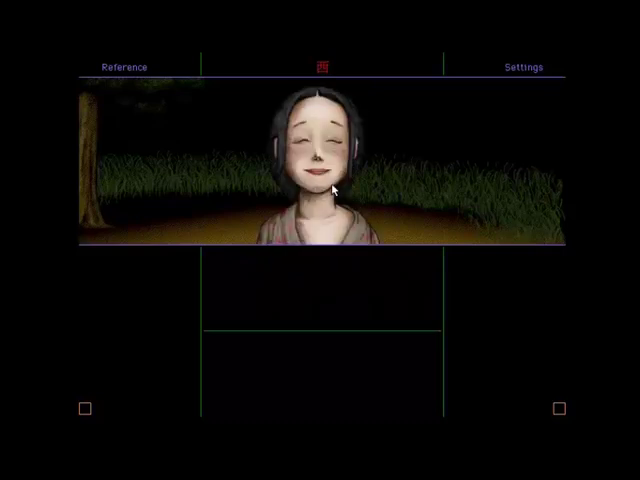
click(454, 301)
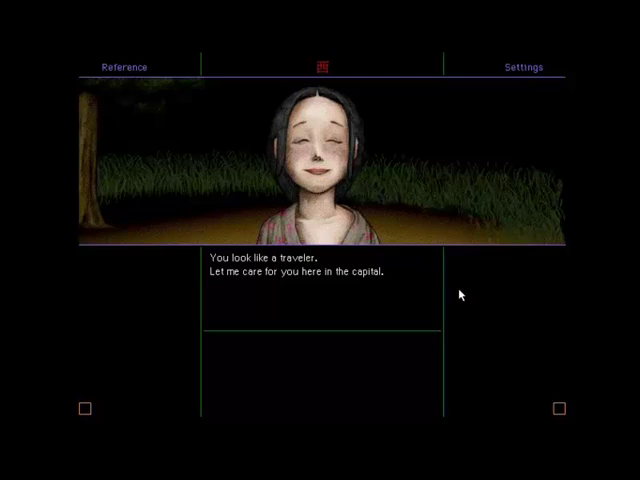
click(461, 294)
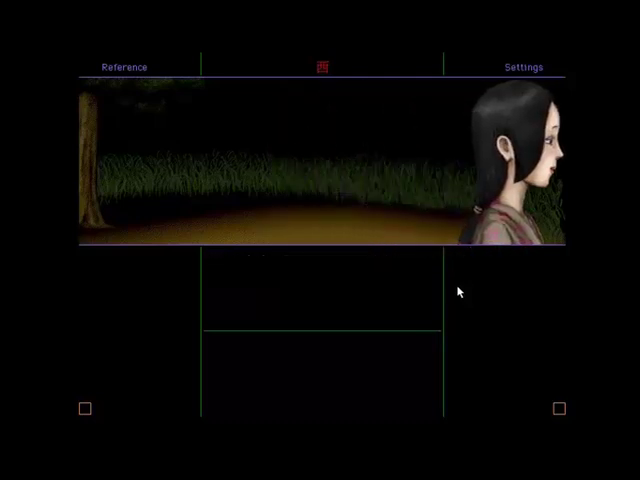
Follow the woman into the village and talk with her about the lodging place
click(538, 176)
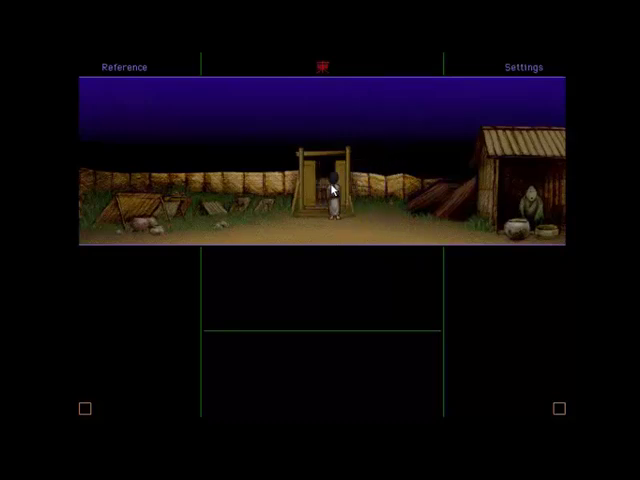
click(332, 183)
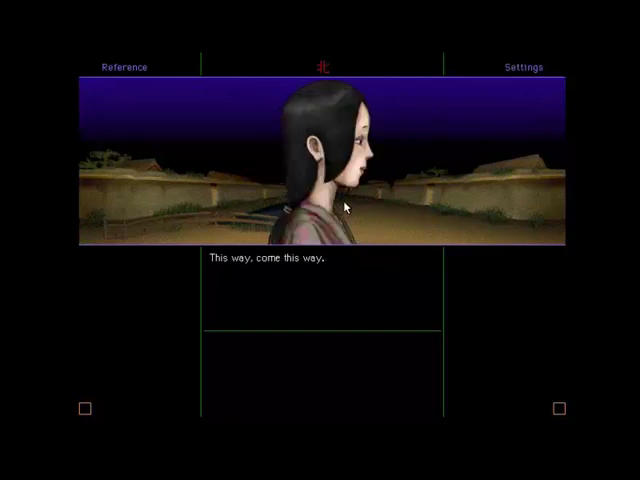
click(511, 187)
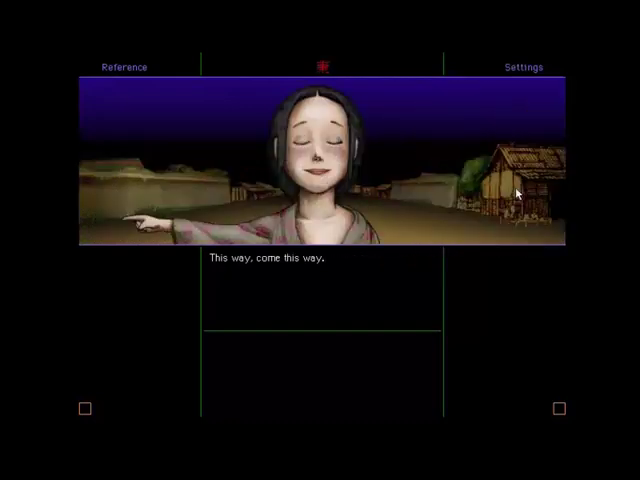
click(473, 281)
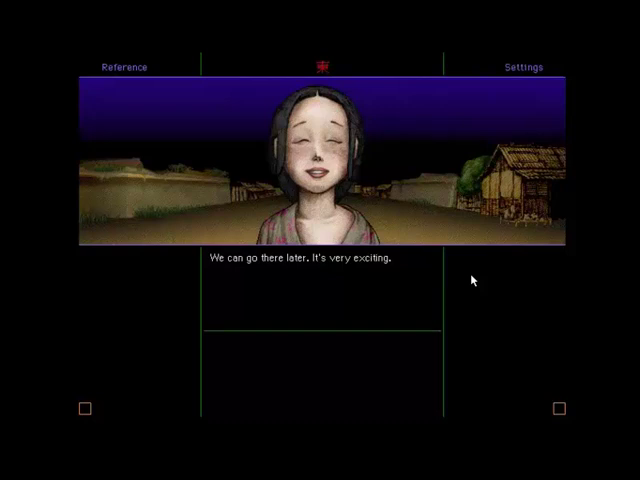
click(473, 281)
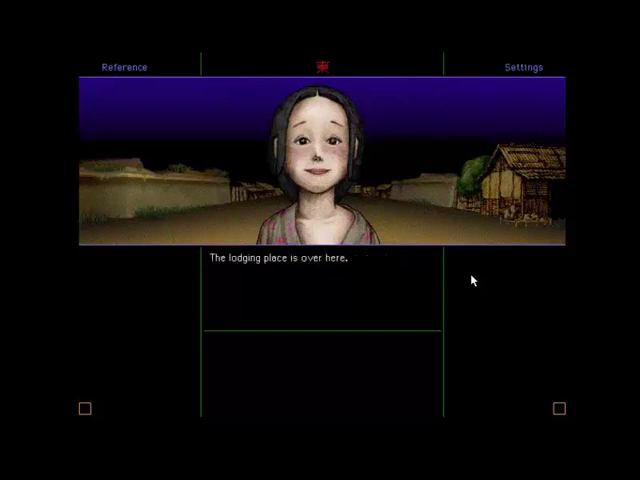
click(473, 281)
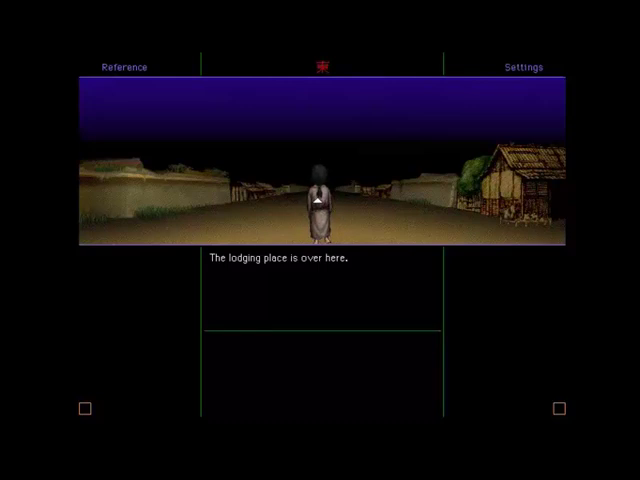
Keep following the girl down the walled night road toward the gate
click(320, 192)
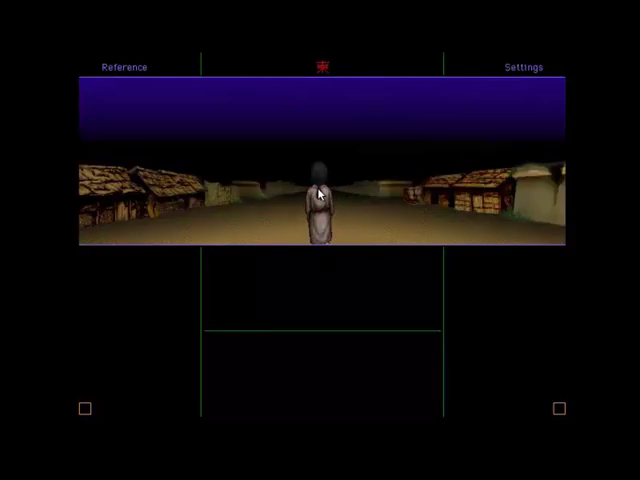
click(320, 192)
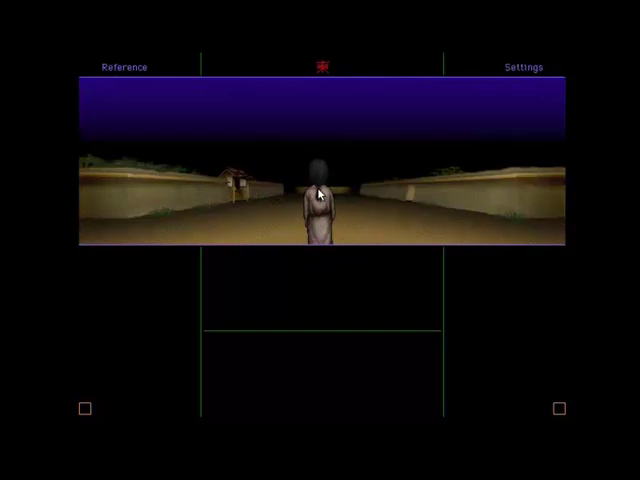
click(318, 193)
Face the north gate, hear the girl describe the Kawaranoin, and follow her inside
click(203, 189)
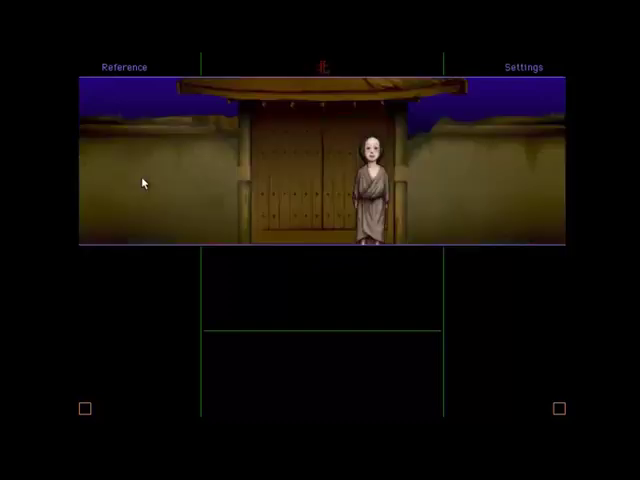
click(324, 186)
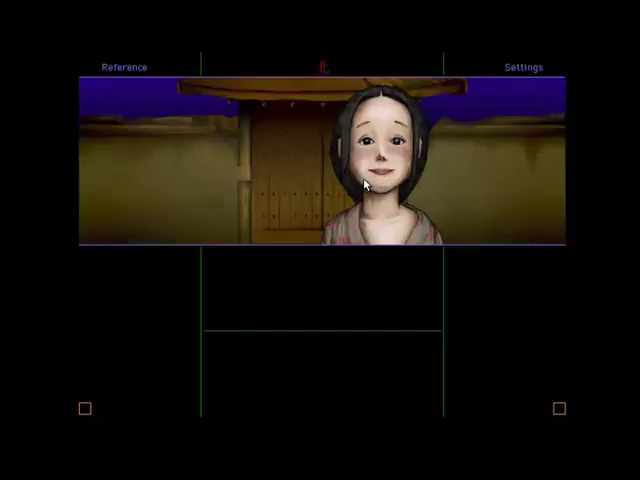
click(308, 200)
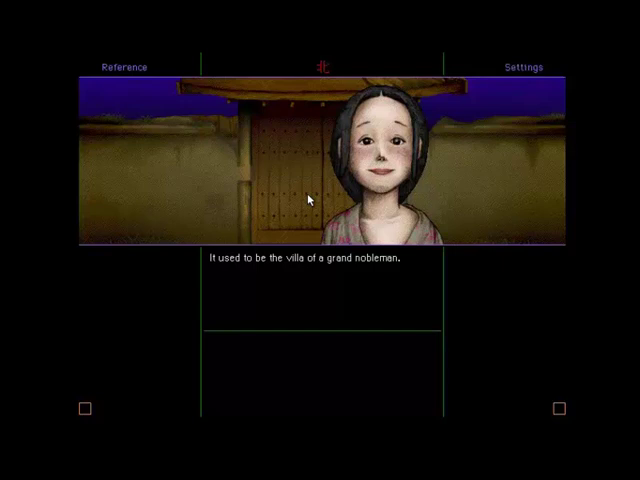
click(308, 200)
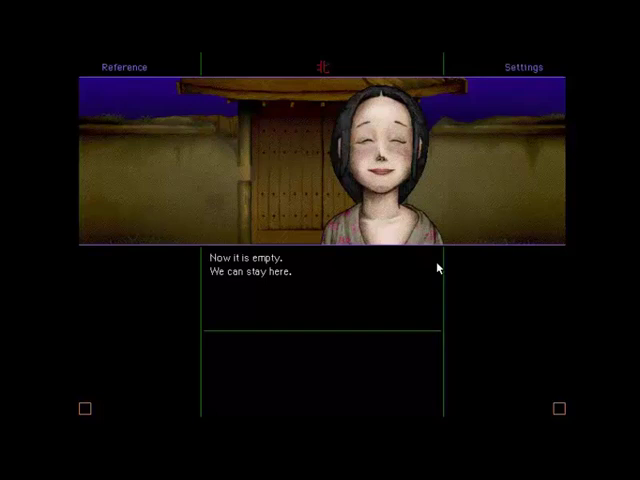
click(386, 240)
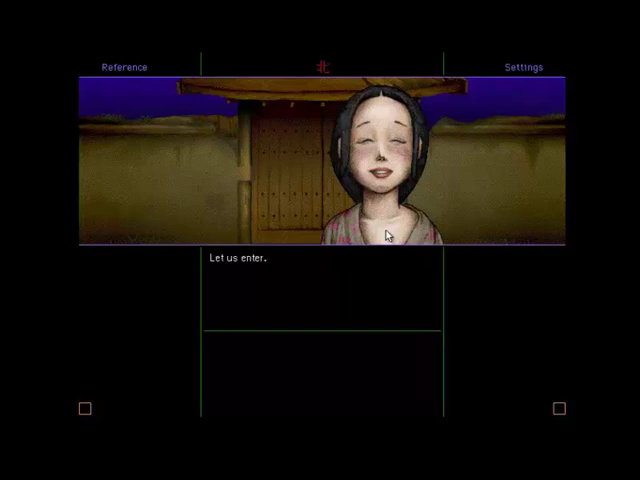
click(308, 182)
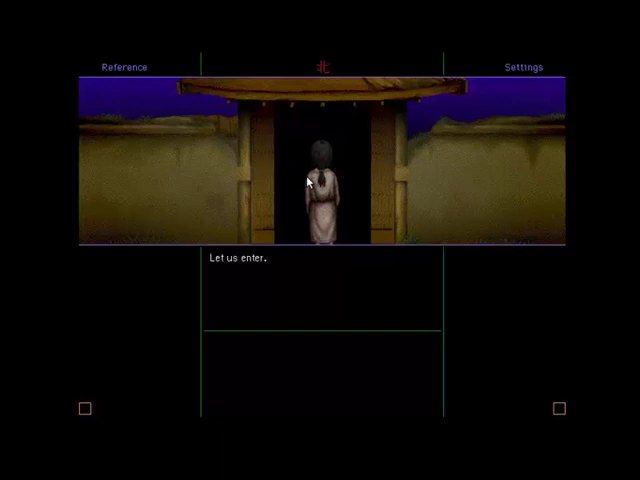
click(308, 182)
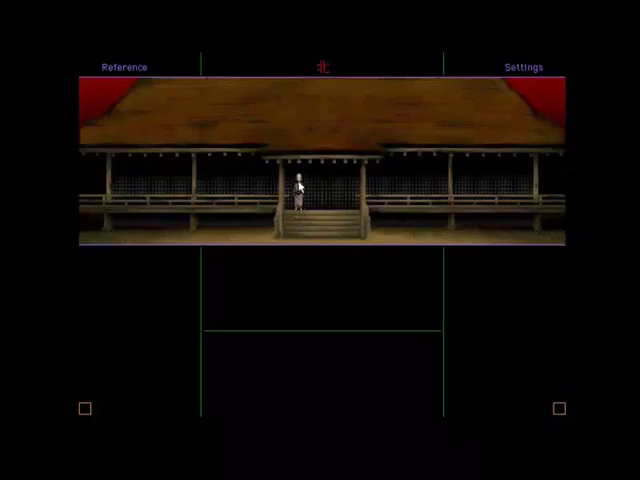
Follow the girl along the porch until she becomes a ghoul and the night road returns
click(164, 189)
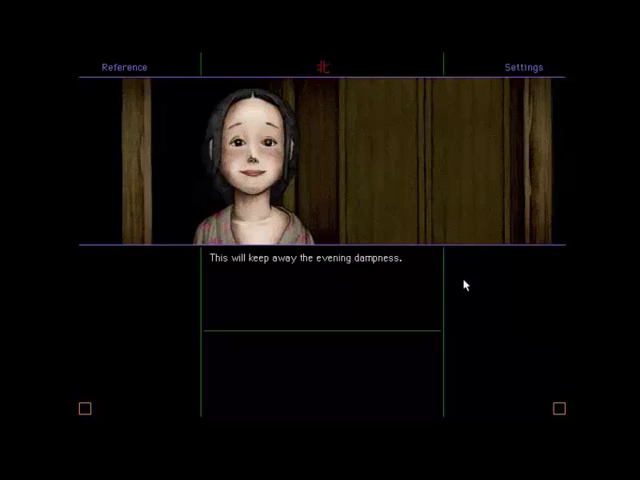
click(464, 286)
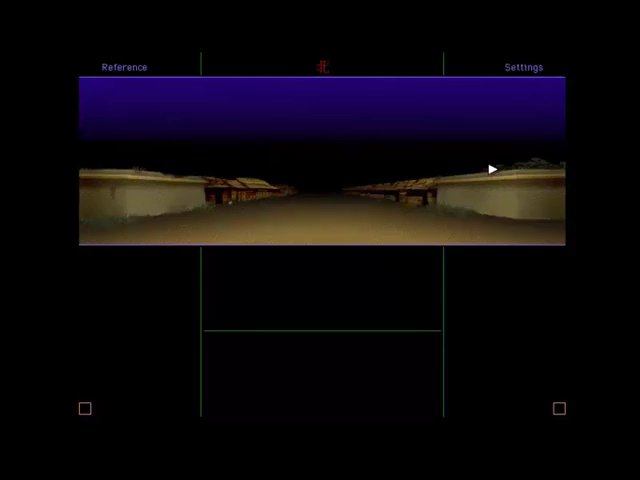
Walk up the street to the white-flowered vine house, where a girl offers a gift
click(328, 187)
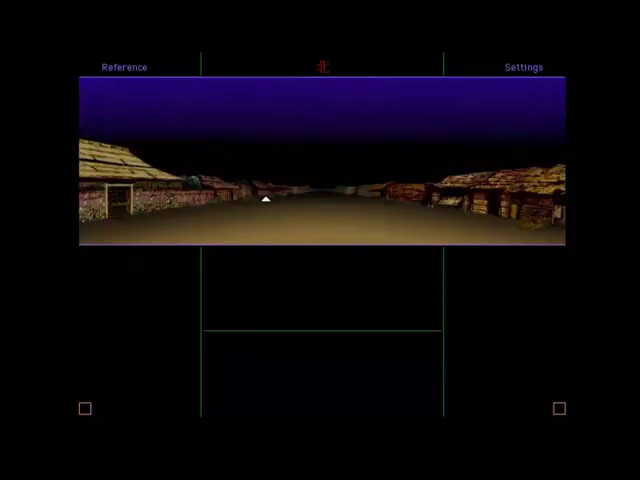
click(139, 192)
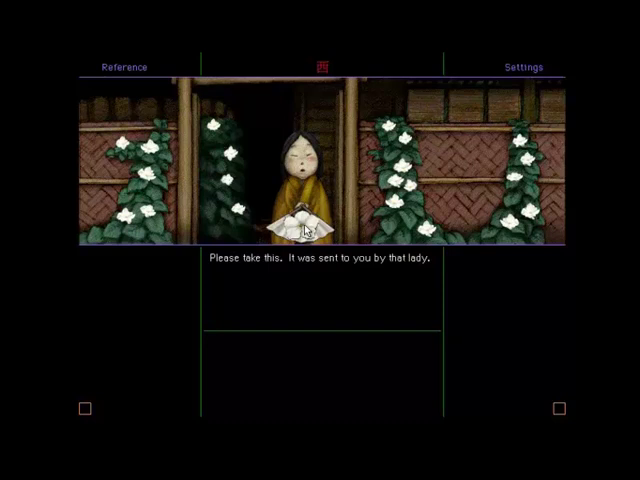
Accept the lady's bundle, read the calligraphy poem on the fan, and continue
click(305, 230)
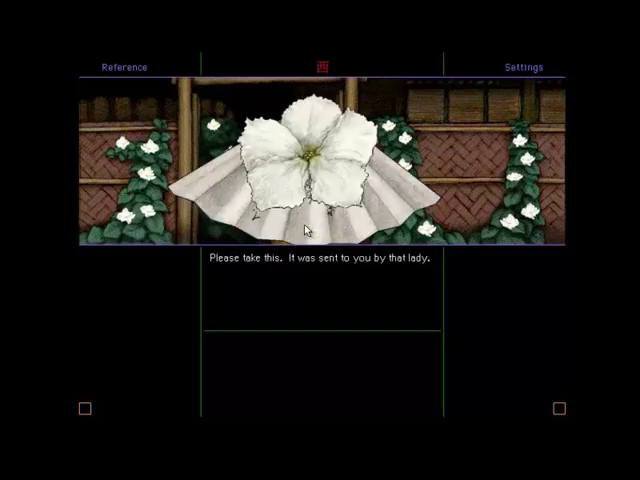
click(401, 222)
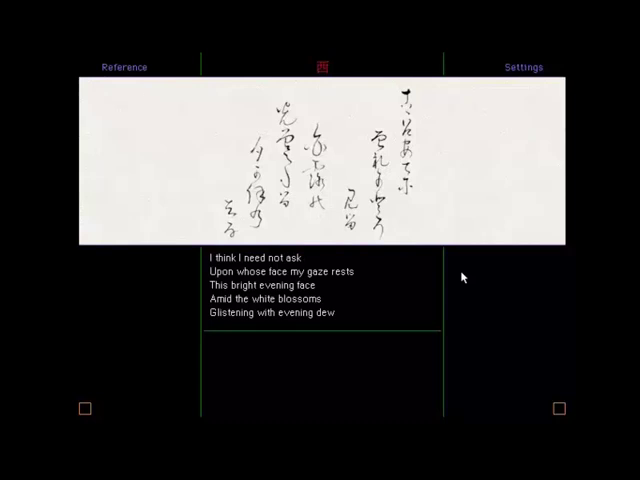
click(415, 178)
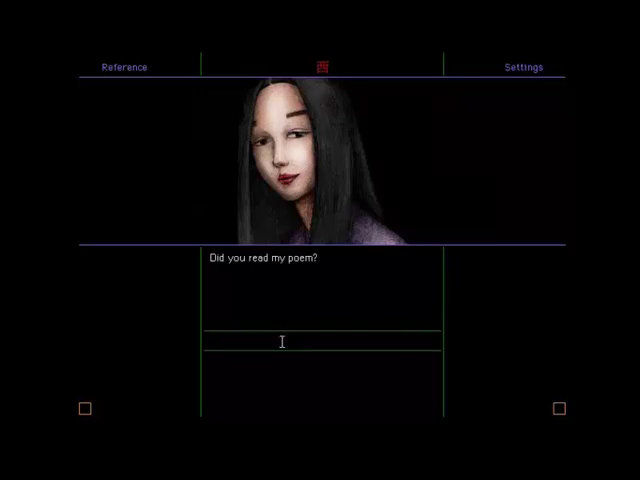
text(Y)
Submit the answer to the lady's question, bringing up two women fighting over a crying baby
key(Return)
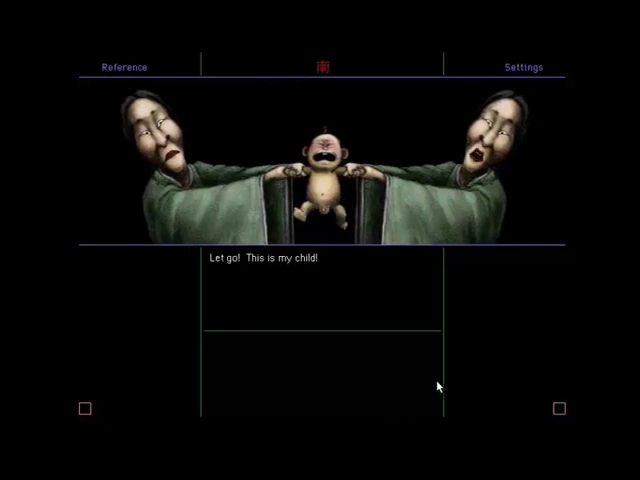
Leave the crying-baby scene for the monk and horse beater on the walled road
click(85, 408)
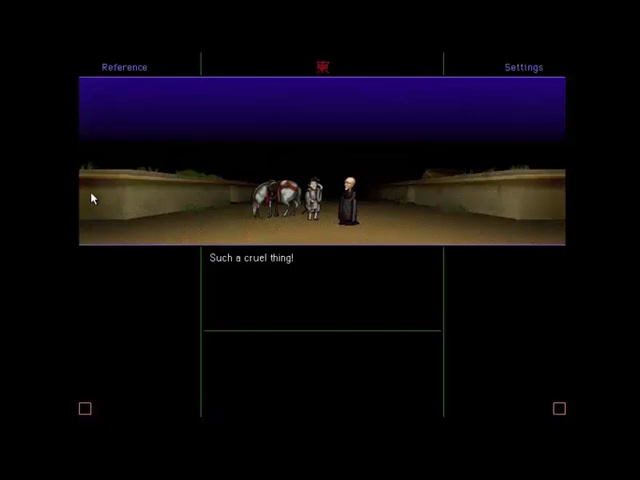
Advance from the monk's lament to the horse beater's close-up excuse about striking a grazing horse
click(549, 210)
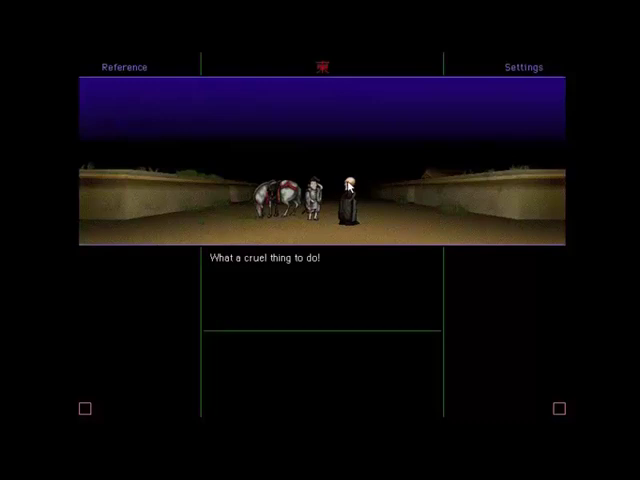
click(313, 200)
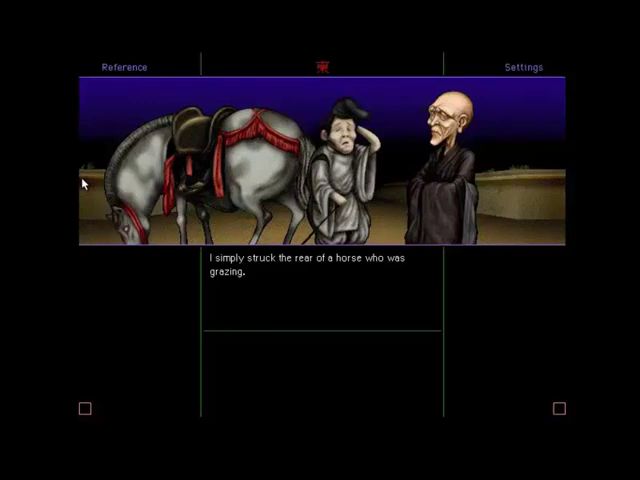
Go through the horse beater's apology and the monk's 'How disrespectful!' rebuke to his Pure Land teaching
click(84, 183)
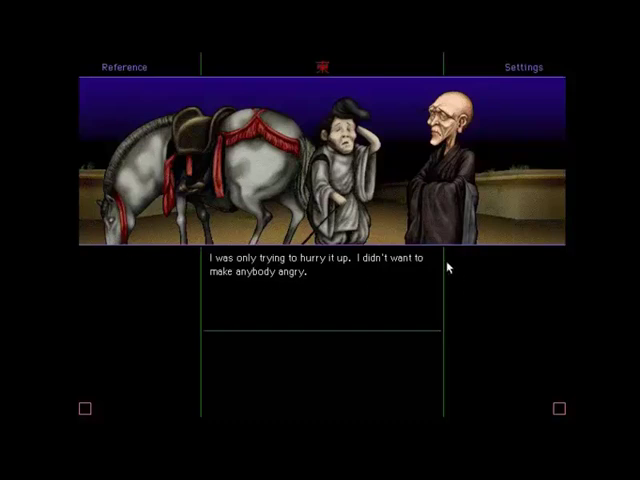
click(258, 222)
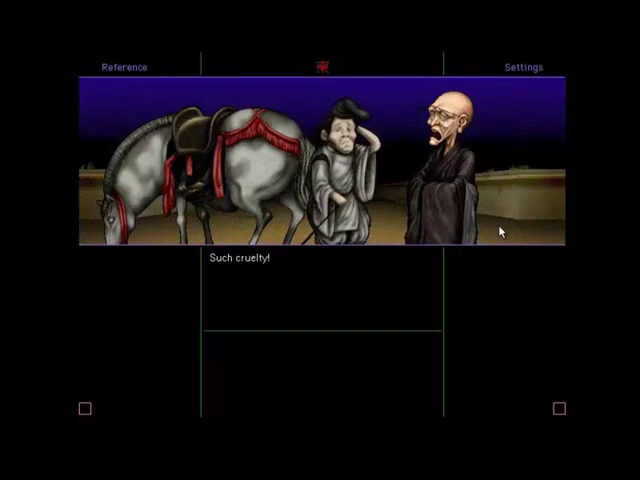
click(527, 229)
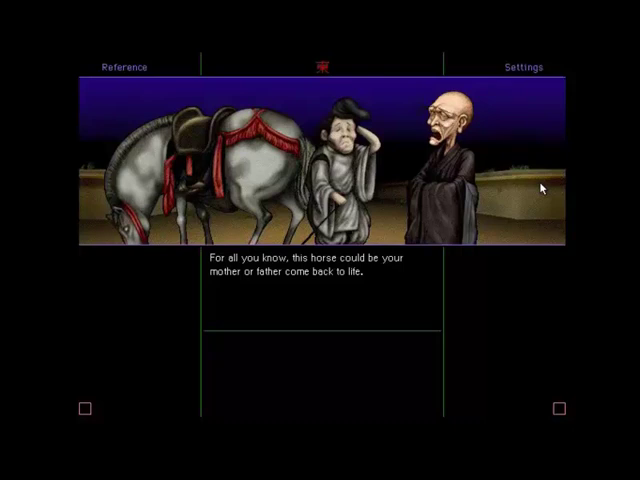
click(541, 188)
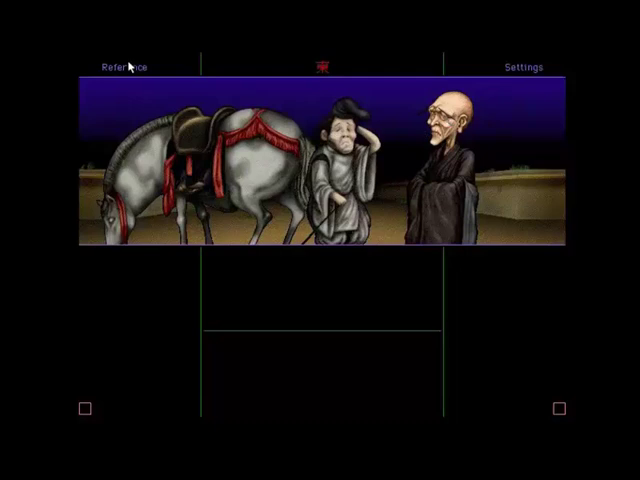
click(173, 153)
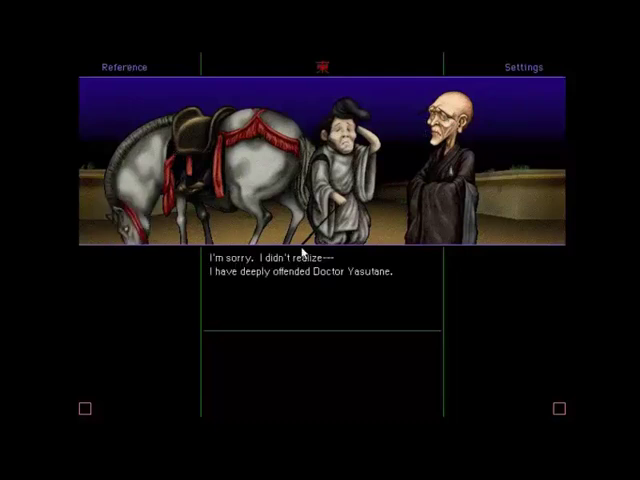
click(481, 288)
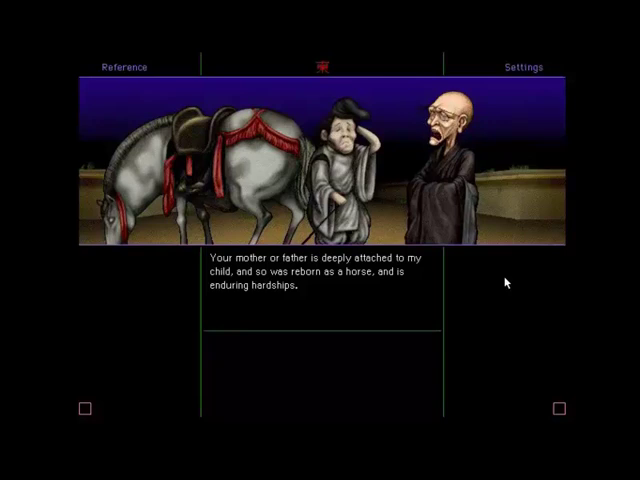
click(572, 219)
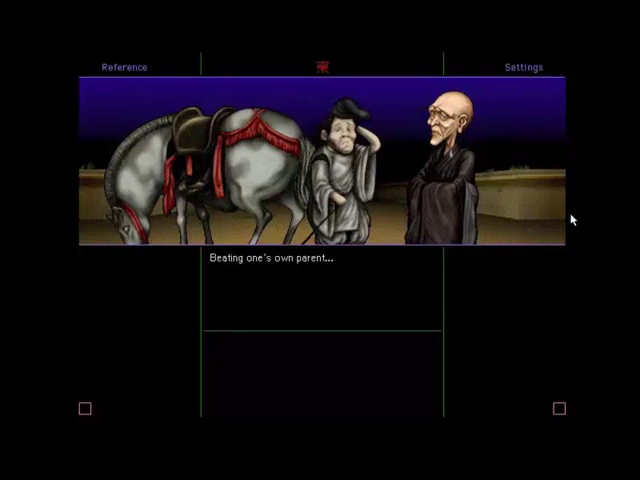
click(572, 219)
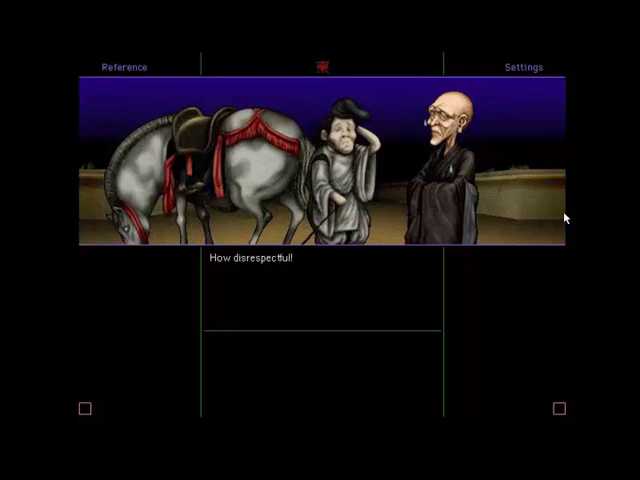
click(561, 206)
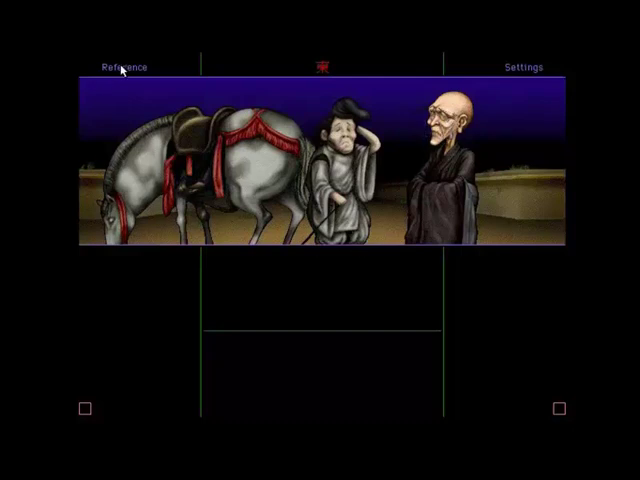
click(258, 152)
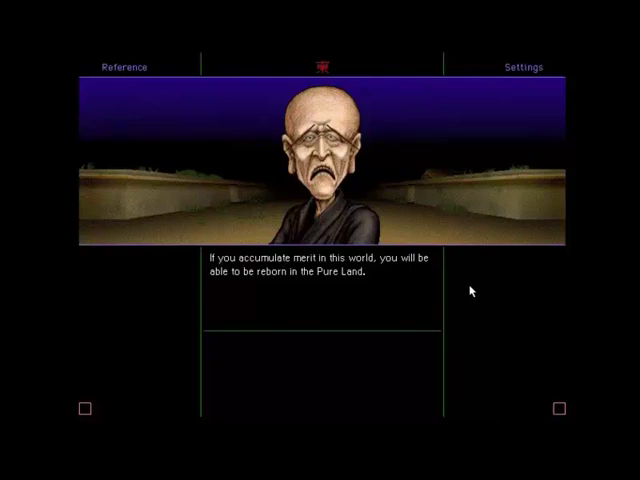
Answer the monk's question with 'no', then chant 'namu amida butsu'
click(471, 291)
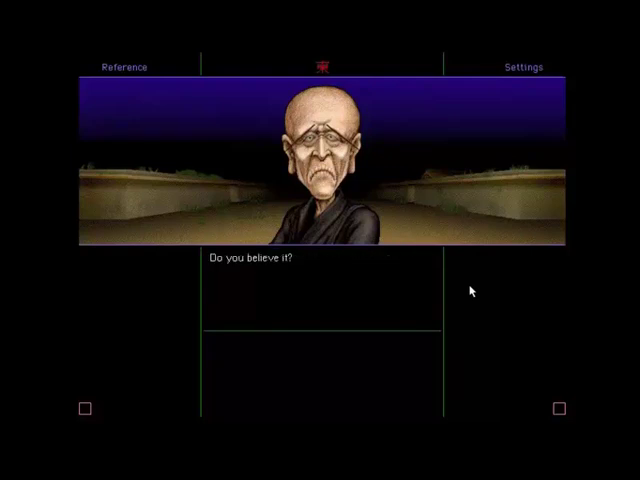
click(290, 313)
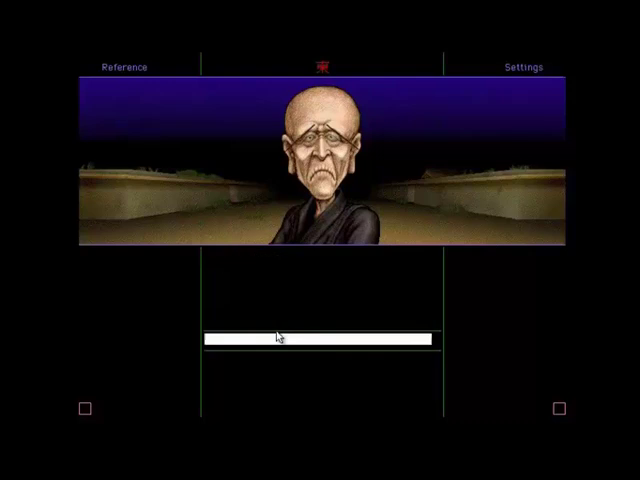
text(no)
key(Return)
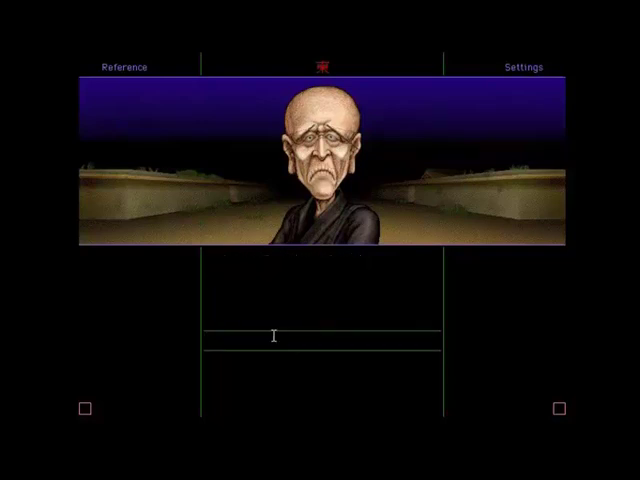
text(namu amida butz)
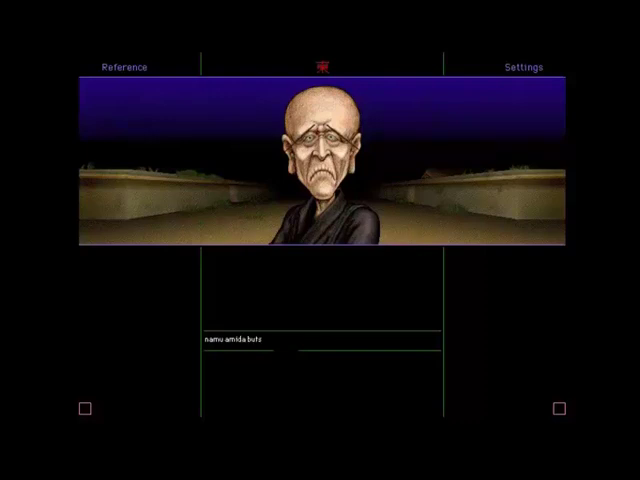
text(u)
key(Return)
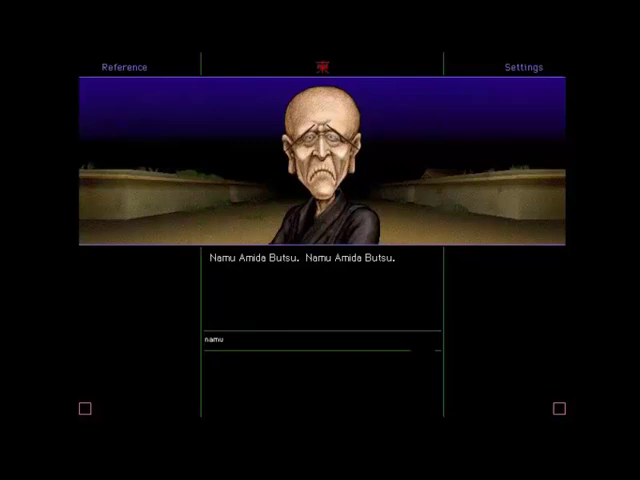
text(amida b)
text(utsu)
key(Return)
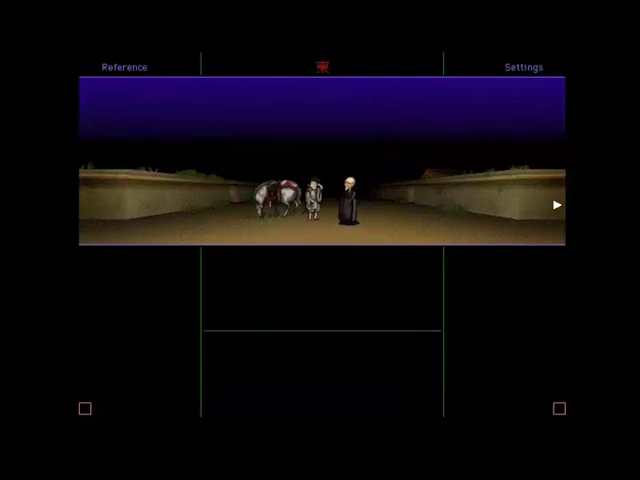